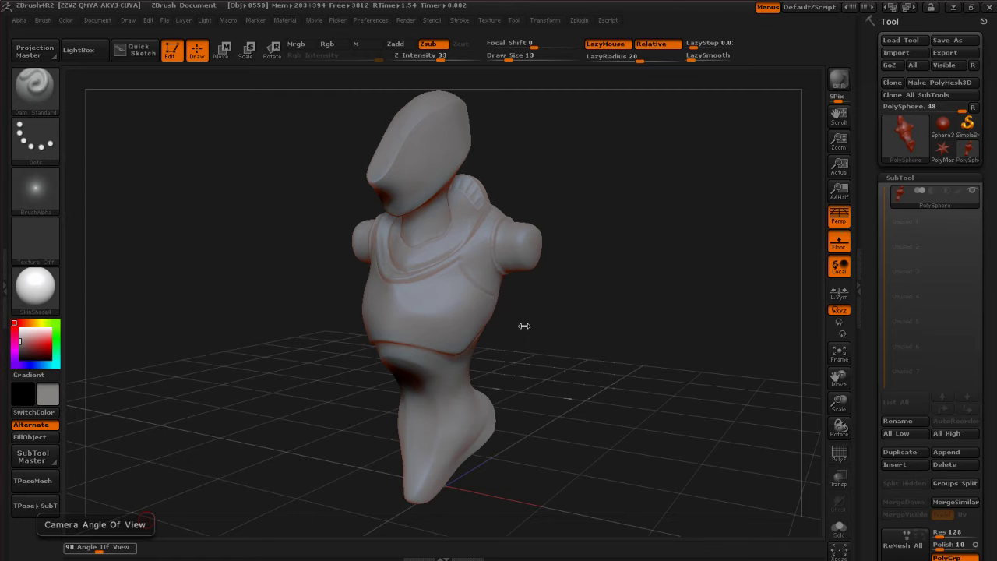
# Switch the sculpting brush to Inflat.
pyautogui.moveTo(523, 330); pyautogui.dragTo(523, 326)
pyautogui.press('b')
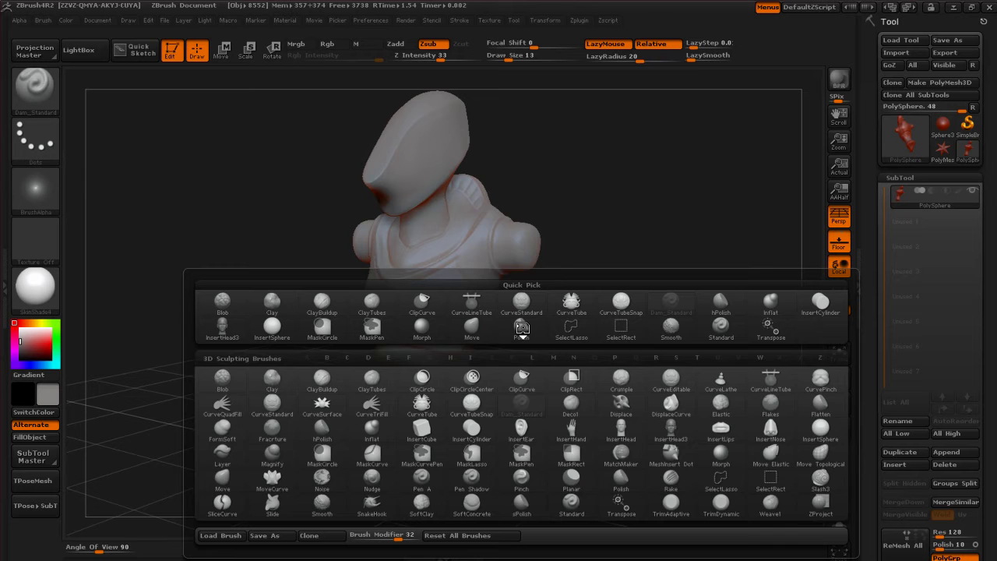
pyautogui.press('i')
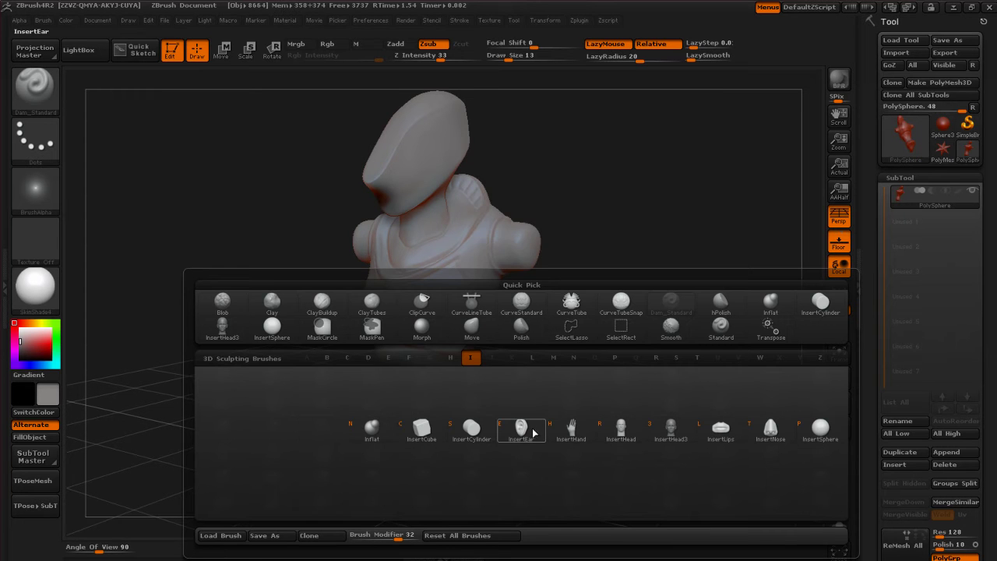
pyautogui.click(380, 432)
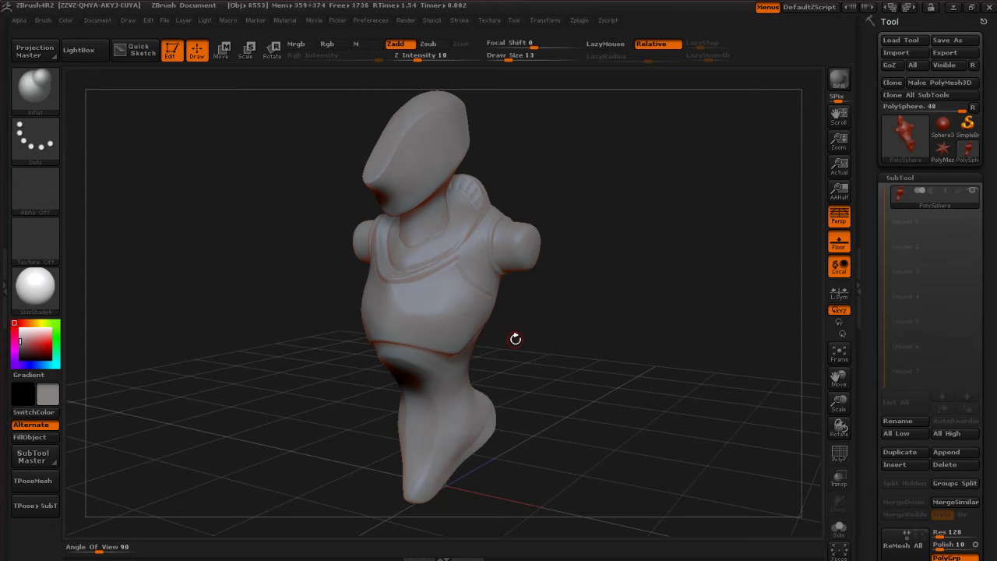
# Try the Inflat brush on the torso at a draw size of 140 and undo the strokes.
pyautogui.press('s')
pyautogui.moveTo(529, 331)
pyautogui.mouseDown()
pyautogui.moveTo(553, 328)
pyautogui.moveTo(550, 312)
pyautogui.moveTo(486, 278)
pyautogui.moveTo(466, 294)
pyautogui.moveTo(463, 270)
pyautogui.mouseUp()
pyautogui.hotkey('ctrl', 'z')
pyautogui.hotkey('ctrl', 'z')
pyautogui.hotkey('ctrl', 'z')
pyautogui.hotkey('ctrl', 'z')
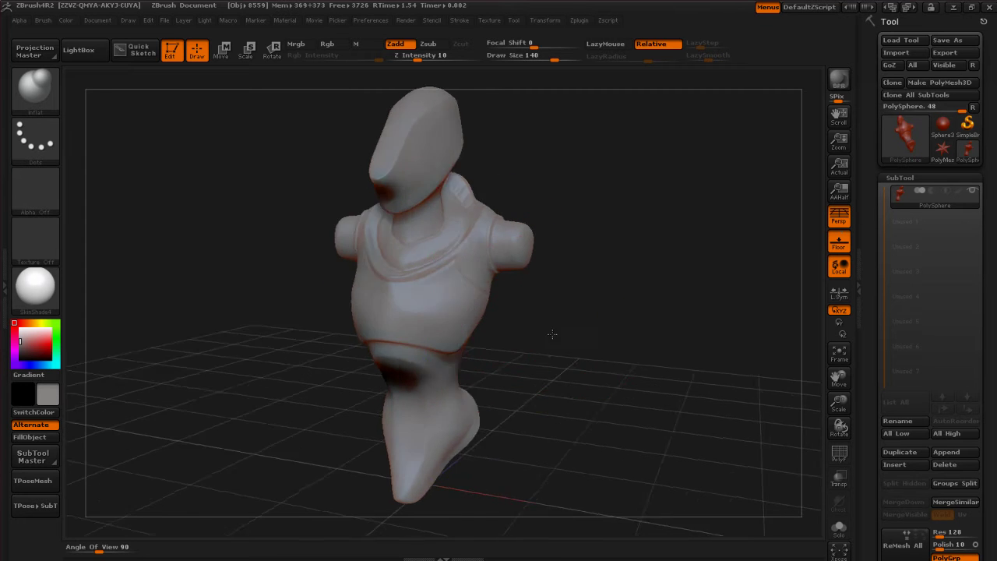
# Try inflating the collar and shoulder area at a draw size of 186, undoing the strokes.
pyautogui.moveTo(573, 306); pyautogui.dragTo(559, 244)
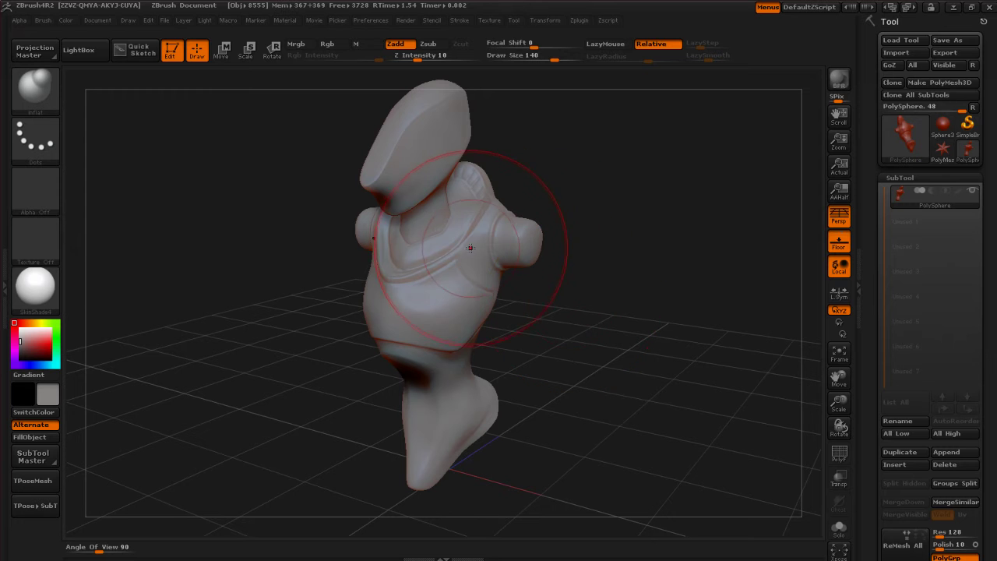
pyautogui.press('s')
pyautogui.moveTo(470, 250); pyautogui.dragTo(480, 252)
pyautogui.moveTo(471, 211); pyautogui.dragTo(453, 192)
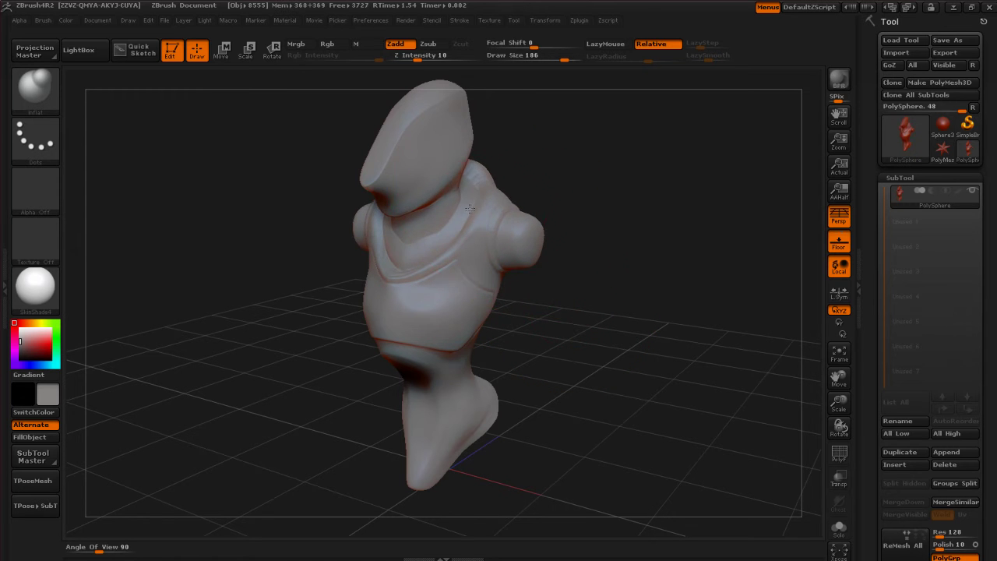
pyautogui.hotkey('ctrl', 'z')
pyautogui.moveTo(592, 333)
pyautogui.mouseDown()
pyautogui.moveTo(540, 338)
pyautogui.moveTo(555, 327)
pyautogui.mouseUp()
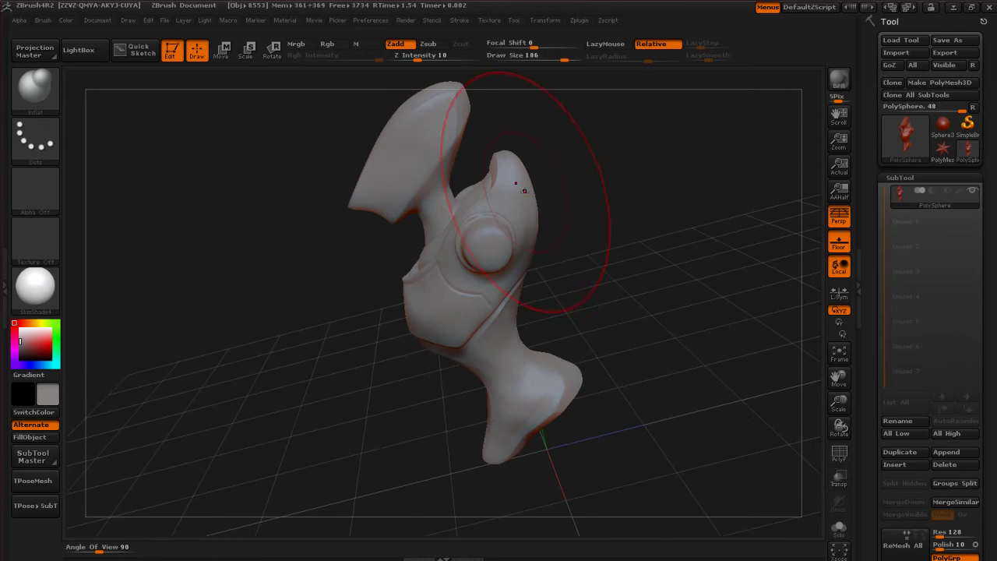
pyautogui.hotkey('ctrl', 'z')
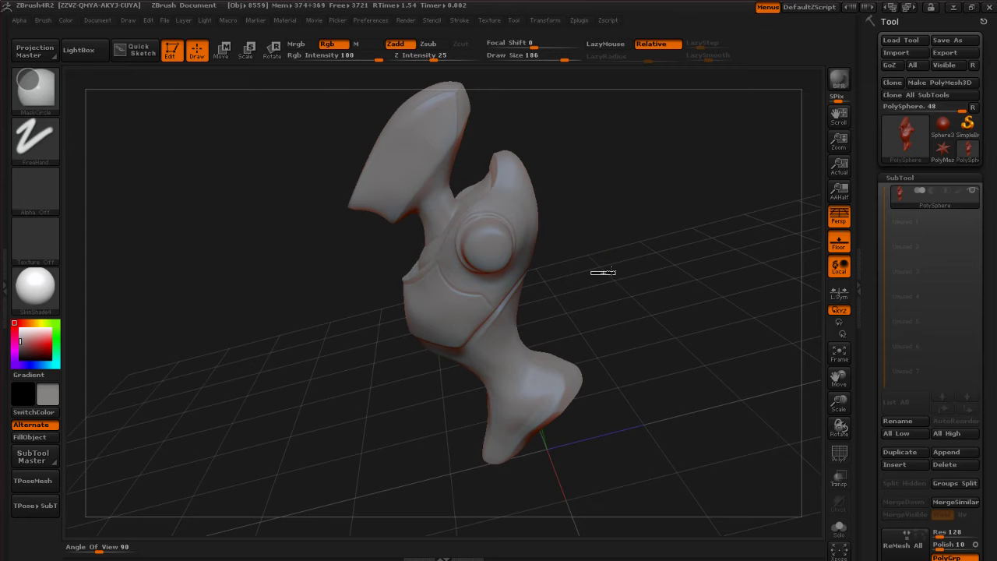
# Try inflating the front of the narrow waist at a draw size of 208.
pyautogui.moveTo(597, 303)
pyautogui.mouseDown()
pyautogui.moveTo(614, 296)
pyautogui.moveTo(621, 320)
pyautogui.moveTo(595, 347)
pyautogui.mouseUp()
pyautogui.press('s')
pyautogui.moveTo(464, 396); pyautogui.dragTo(467, 396)
pyautogui.moveTo(533, 373); pyautogui.dragTo(476, 401)
pyautogui.moveTo(452, 365); pyautogui.dragTo(467, 389)
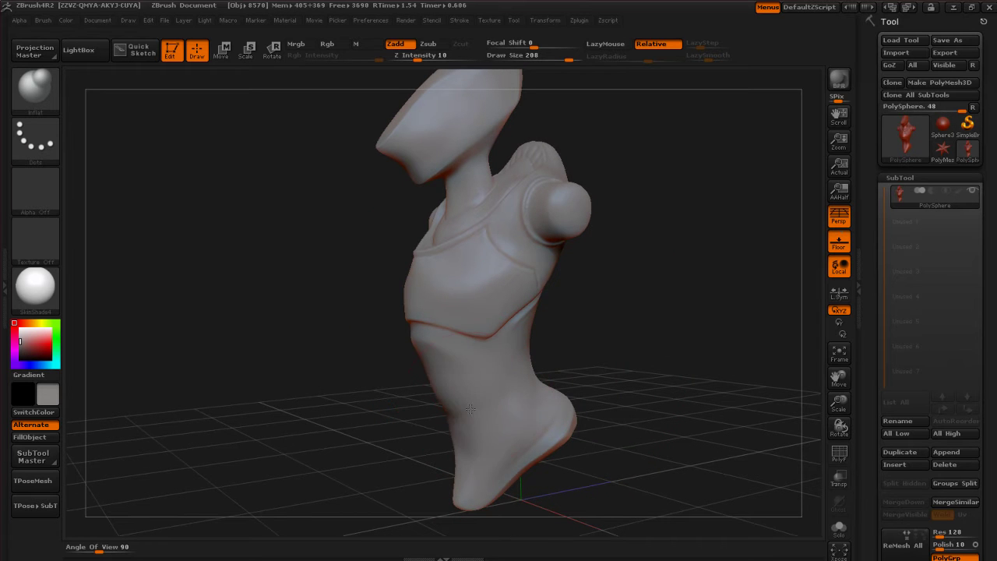
# Undo the inflation strokes on the waist after viewing it from the front and the opposite side.
pyautogui.moveTo(597, 367); pyautogui.dragTo(645, 370)
pyautogui.hotkey('ctrl', 'z')
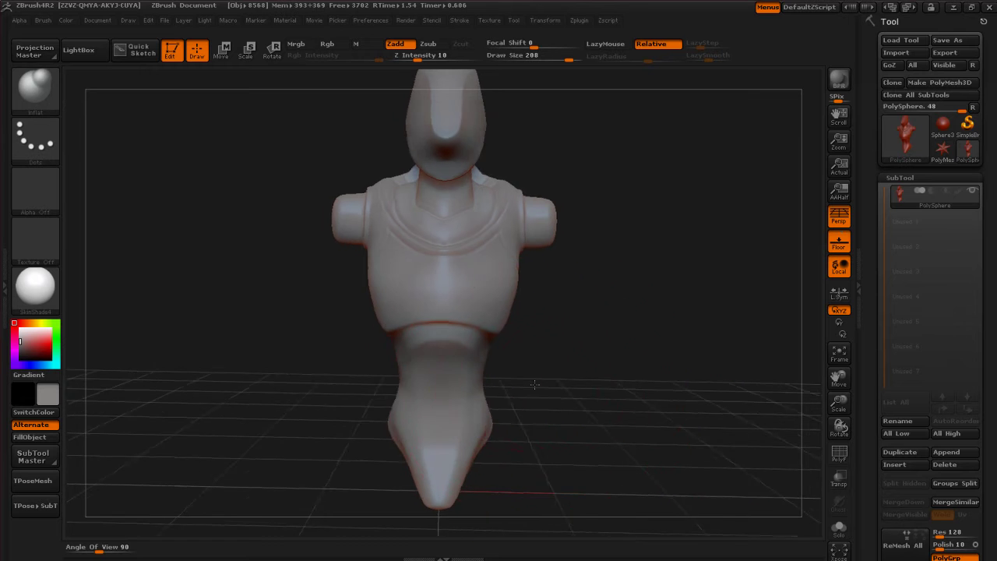
pyautogui.moveTo(534, 383); pyautogui.dragTo(570, 383)
pyautogui.moveTo(442, 391)
pyautogui.mouseDown()
pyautogui.moveTo(455, 360)
pyautogui.moveTo(447, 424)
pyautogui.mouseUp()
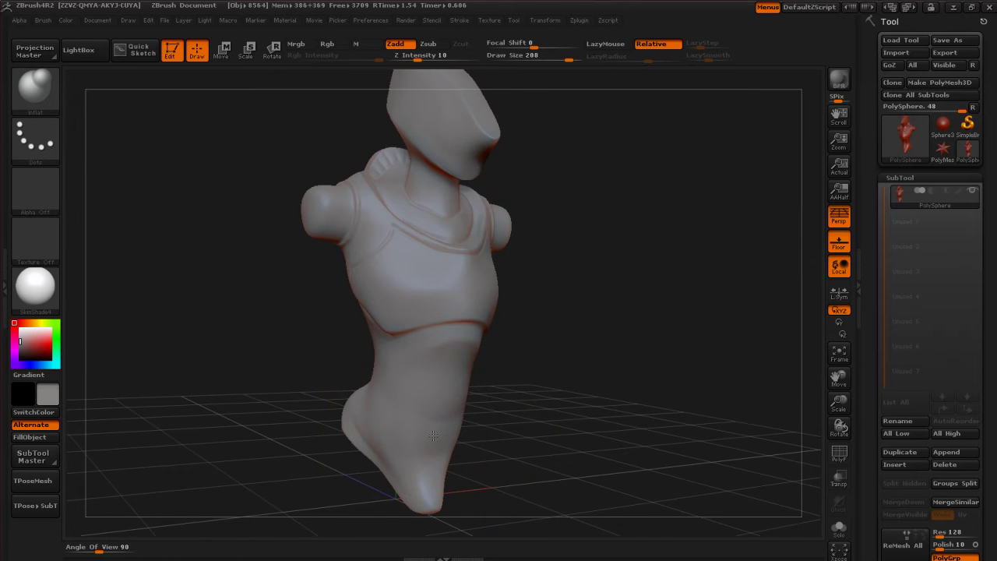
pyautogui.moveTo(520, 395)
pyautogui.mouseDown()
pyautogui.moveTo(539, 408)
pyautogui.moveTo(521, 420)
pyautogui.mouseUp()
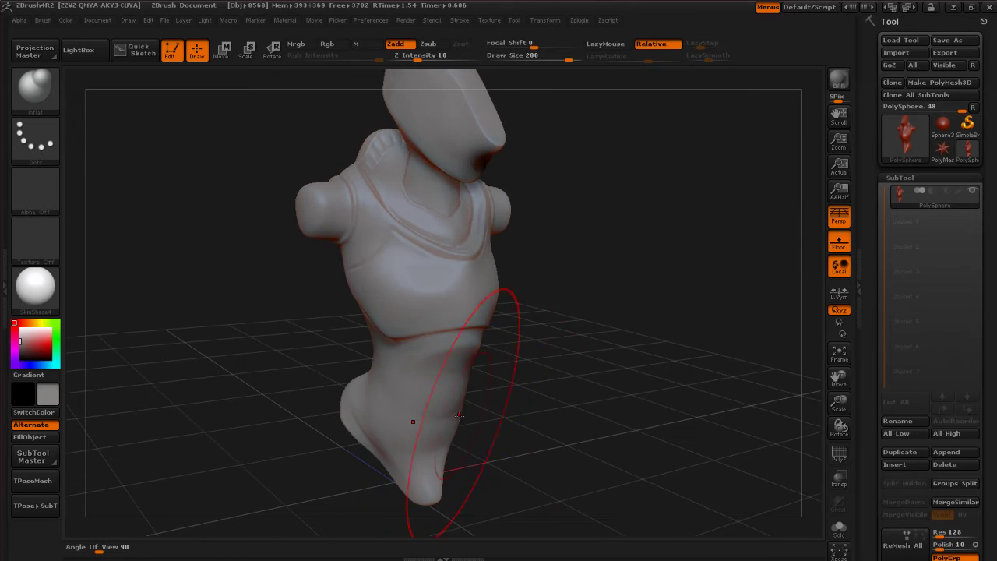
pyautogui.press('shift')
pyautogui.hotkey('ctrl', 'z')
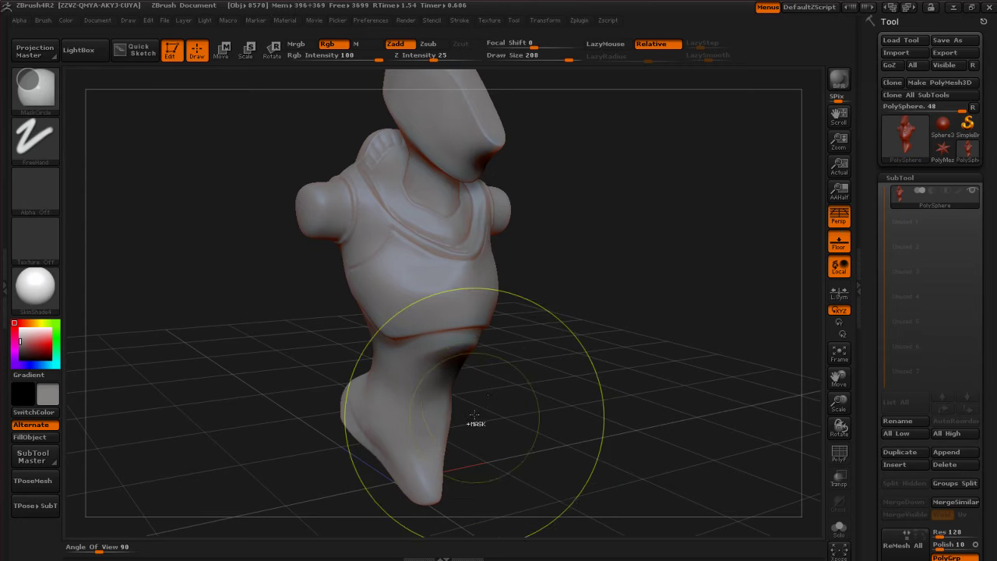
# Try inflating the chest and collar with the same Inflat brush settings.
pyautogui.moveTo(532, 388)
pyautogui.mouseDown()
pyautogui.moveTo(569, 385)
pyautogui.moveTo(573, 366)
pyautogui.mouseUp()
pyautogui.moveTo(581, 318)
pyautogui.keyDown('alt'); pyautogui.mouseDown()
pyautogui.moveTo(594, 291)
pyautogui.moveTo(595, 338)
pyautogui.moveTo(581, 305)
pyautogui.mouseUp(); pyautogui.keyUp('alt')
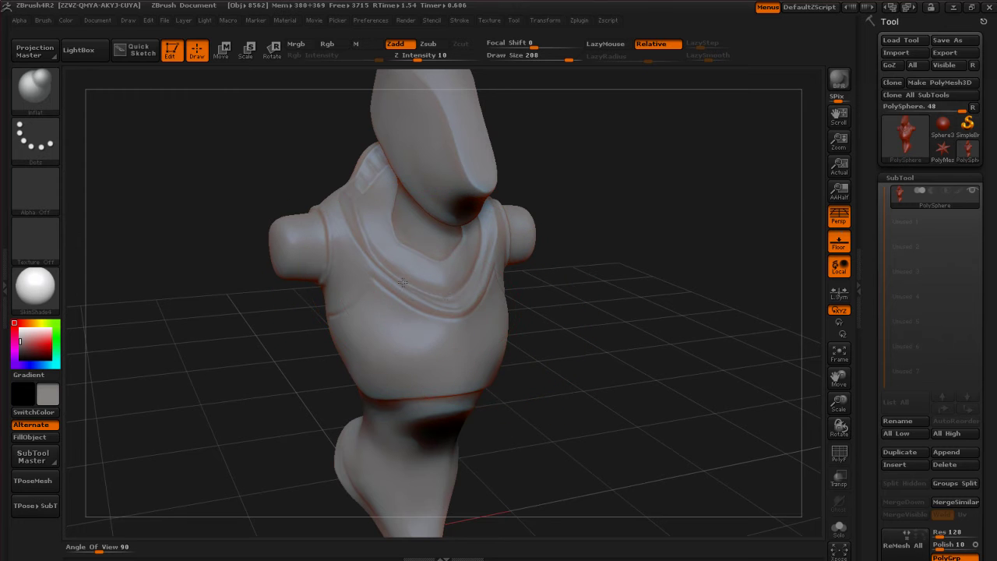
pyautogui.moveTo(452, 295)
pyautogui.mouseDown()
pyautogui.moveTo(436, 233)
pyautogui.moveTo(498, 257)
pyautogui.moveTo(389, 187)
pyautogui.moveTo(367, 210)
pyautogui.moveTo(347, 171)
pyautogui.moveTo(440, 261)
pyautogui.moveTo(476, 268)
pyautogui.mouseUp()
pyautogui.moveTo(571, 289)
pyautogui.mouseDown()
pyautogui.moveTo(660, 324)
pyautogui.moveTo(630, 342)
pyautogui.mouseUp()
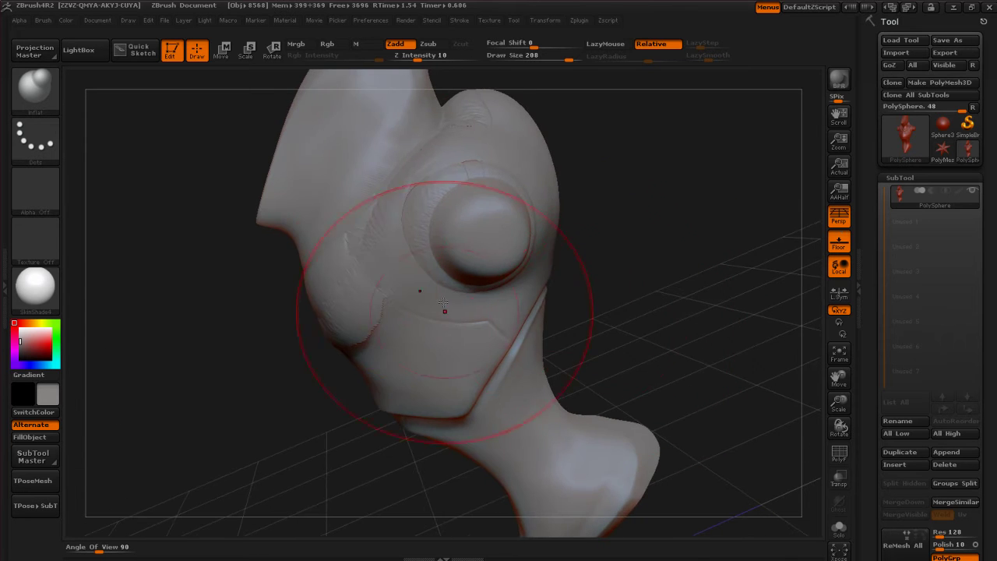
pyautogui.moveTo(560, 312)
pyautogui.mouseDown()
pyautogui.moveTo(662, 299)
pyautogui.moveTo(659, 316)
pyautogui.mouseUp()
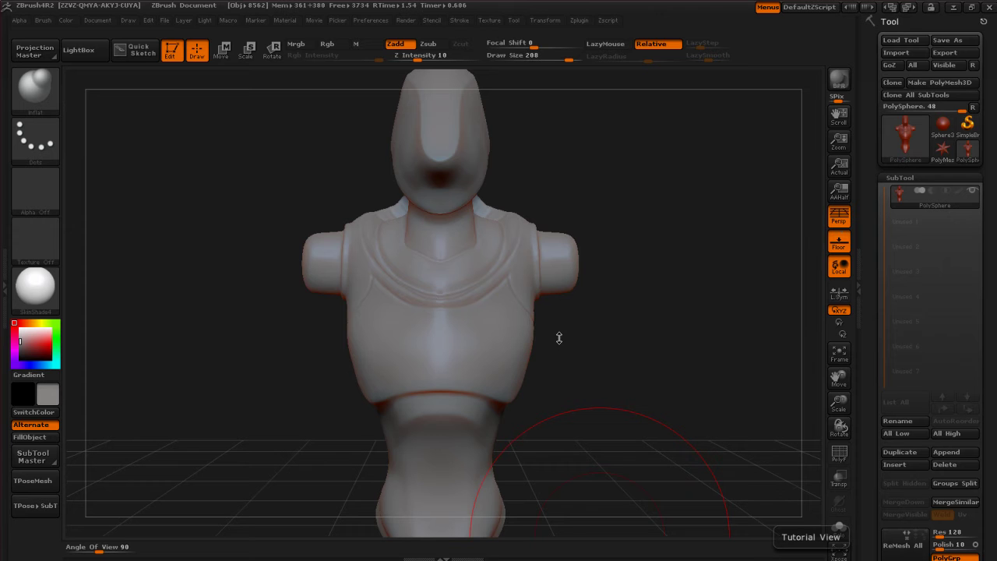
pyautogui.moveTo(603, 345)
pyautogui.mouseDown()
pyautogui.moveTo(634, 354)
pyautogui.moveTo(632, 341)
pyautogui.mouseUp()
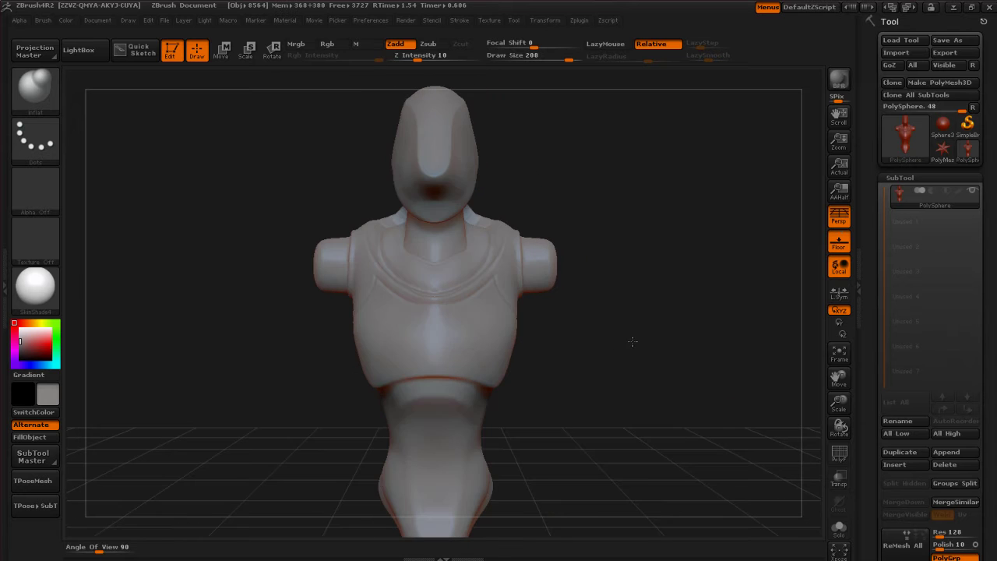
# Mask the ends of both arm stubs with a rectangular mask and invert it to protect the rest of the figure.
pyautogui.moveTo(629, 292); pyautogui.dragTo(601, 285)
pyautogui.press('s')
pyautogui.moveTo(605, 246); pyautogui.dragTo(590, 246)
pyautogui.moveTo(609, 225)
pyautogui.keyDown('ctrl'); pyautogui.mouseDown()
pyautogui.moveTo(587, 205)
pyautogui.moveTo(538, 294)
pyautogui.moveTo(536, 326)
pyautogui.mouseUp(); pyautogui.keyUp('ctrl')
pyautogui.moveTo(586, 302)
pyautogui.mouseDown()
pyautogui.moveTo(605, 314)
pyautogui.moveTo(598, 310)
pyautogui.mouseUp()
pyautogui.keyDown('ctrl'); pyautogui.moveTo(596, 196); pyautogui.dragTo(542, 278); pyautogui.keyUp('ctrl')
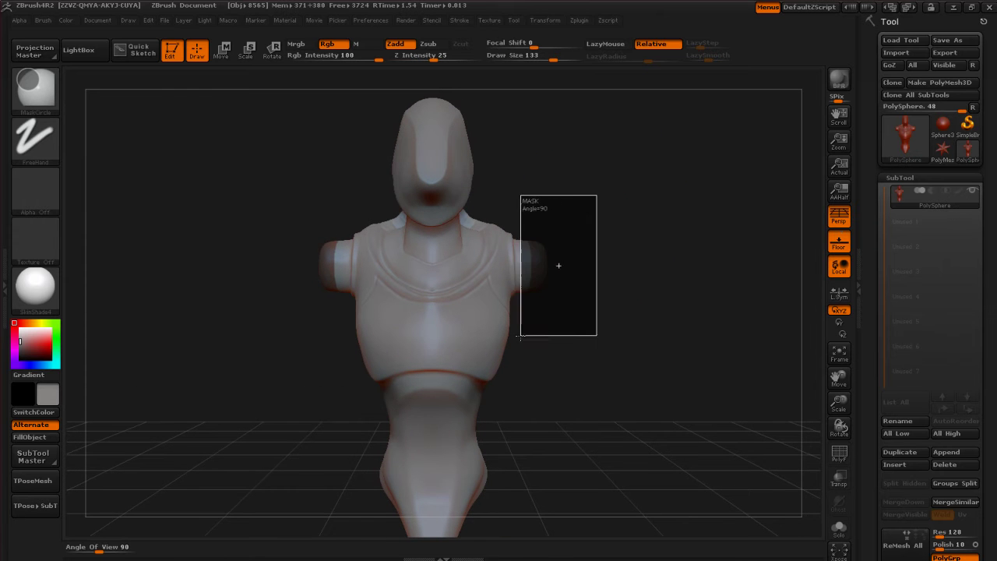
pyautogui.keyDown('ctrl'); pyautogui.moveTo(518, 341); pyautogui.dragTo(519, 343); pyautogui.keyUp('ctrl')
pyautogui.moveTo(605, 349)
pyautogui.mouseDown()
pyautogui.moveTo(512, 349)
pyautogui.moveTo(603, 352)
pyautogui.mouseUp()
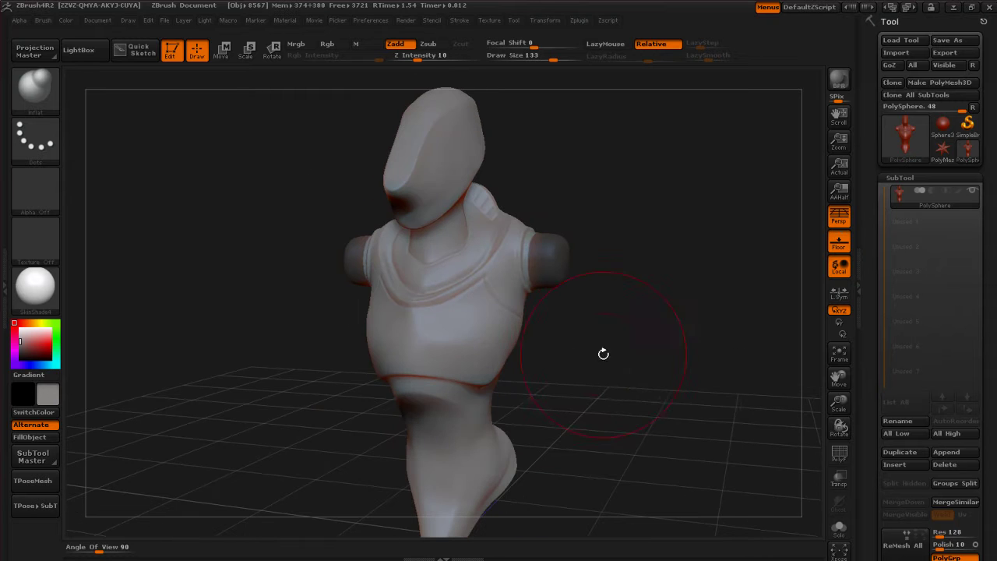
pyautogui.keyDown('ctrl'); pyautogui.click(596, 361); pyautogui.keyUp('ctrl')
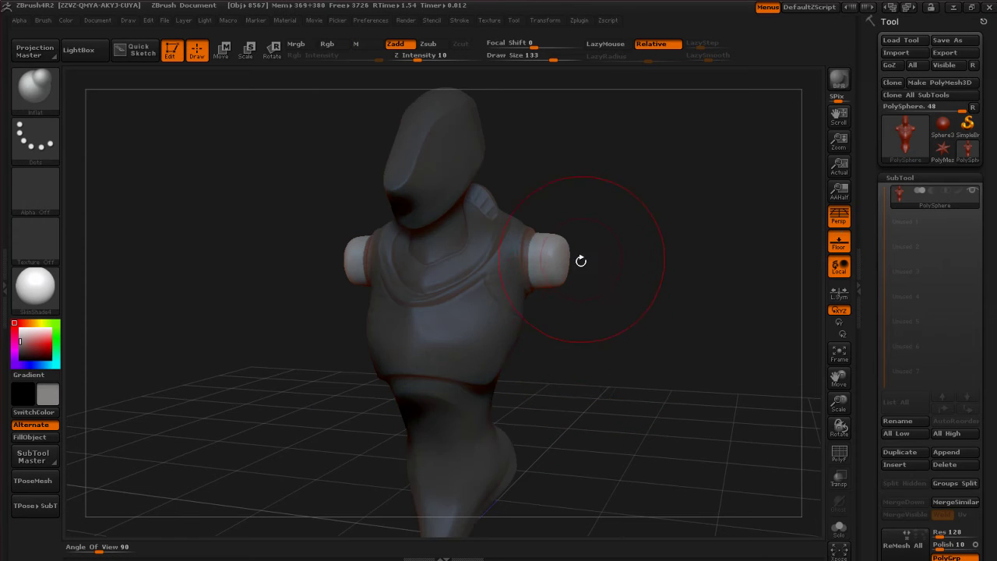
# Inflate both exposed arm stubs into rounded balls at a draw size of 256 and smooth them.
pyautogui.press('s')
pyautogui.moveTo(605, 299)
pyautogui.mouseDown()
pyautogui.moveTo(626, 305)
pyautogui.moveTo(600, 294)
pyautogui.mouseUp()
pyautogui.press('s')
pyautogui.moveTo(546, 257); pyautogui.dragTo(550, 258)
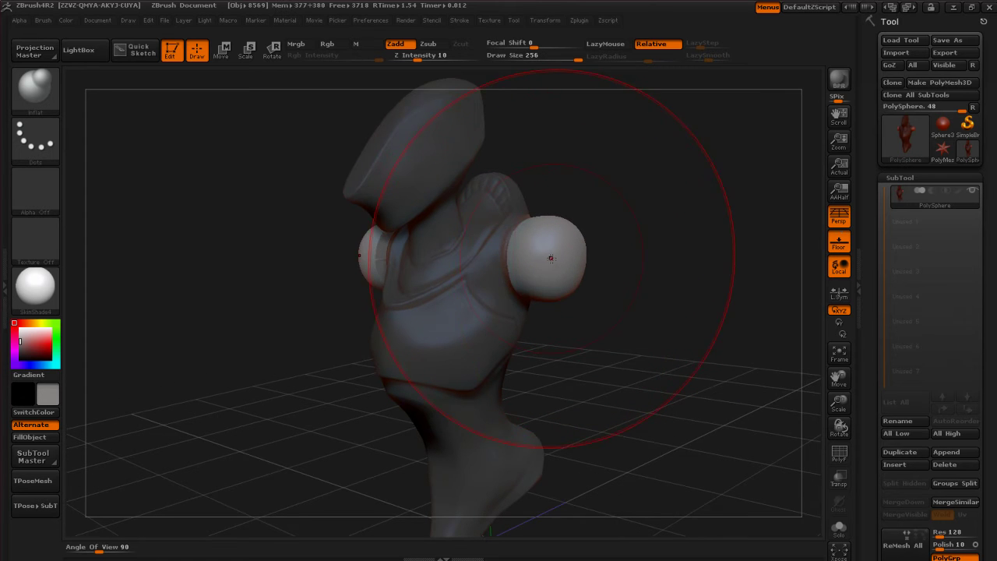
pyautogui.moveTo(614, 270)
pyautogui.mouseDown()
pyautogui.moveTo(649, 296)
pyautogui.moveTo(667, 292)
pyautogui.moveTo(629, 297)
pyautogui.moveTo(628, 236)
pyautogui.moveTo(533, 254)
pyautogui.mouseUp()
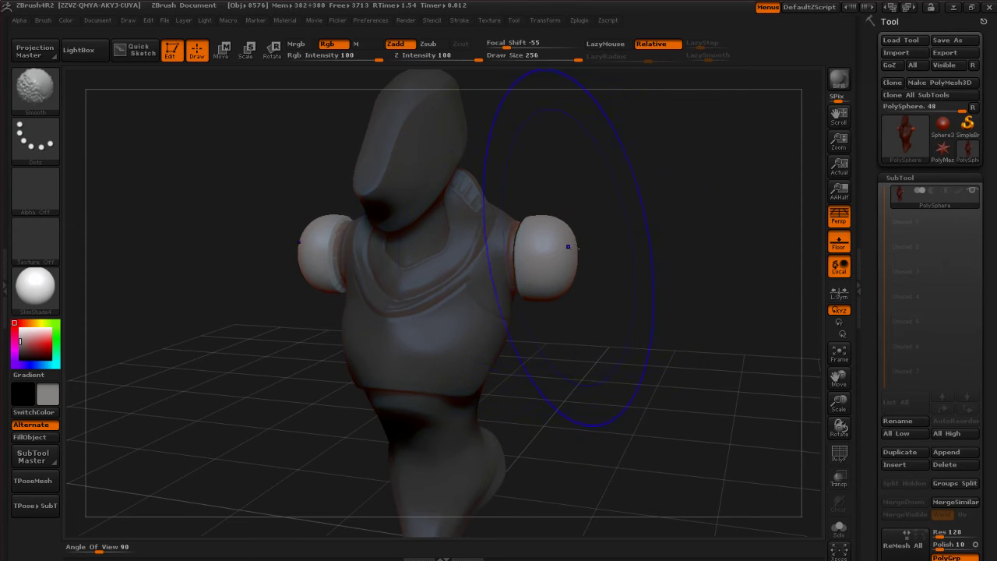
pyautogui.moveTo(643, 280); pyautogui.dragTo(590, 277)
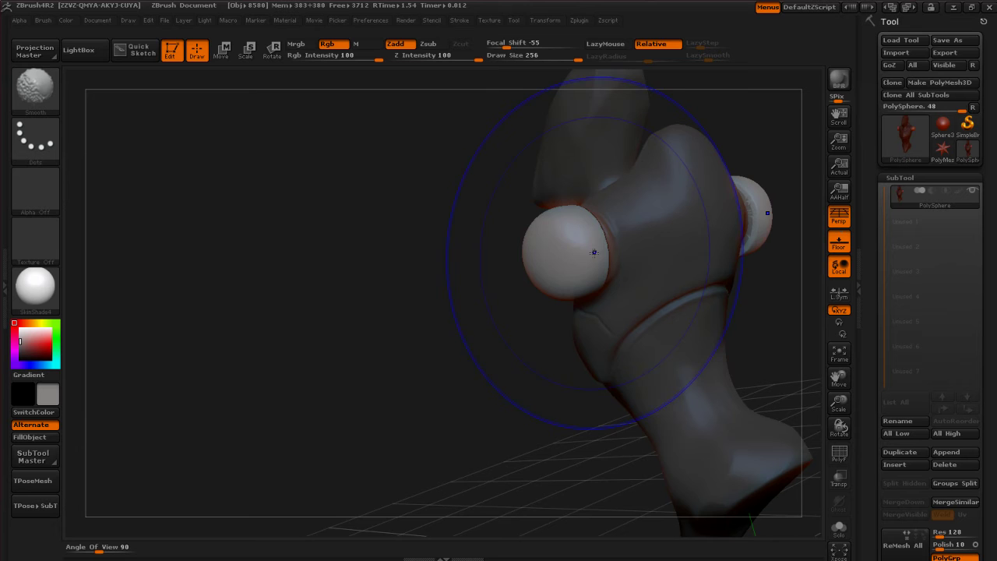
# Clear the mask from the whole figure.
pyautogui.moveTo(567, 311)
pyautogui.mouseDown()
pyautogui.moveTo(534, 363)
pyautogui.moveTo(617, 356)
pyautogui.moveTo(574, 338)
pyautogui.moveTo(597, 314)
pyautogui.mouseUp()
pyautogui.press('ctrl')
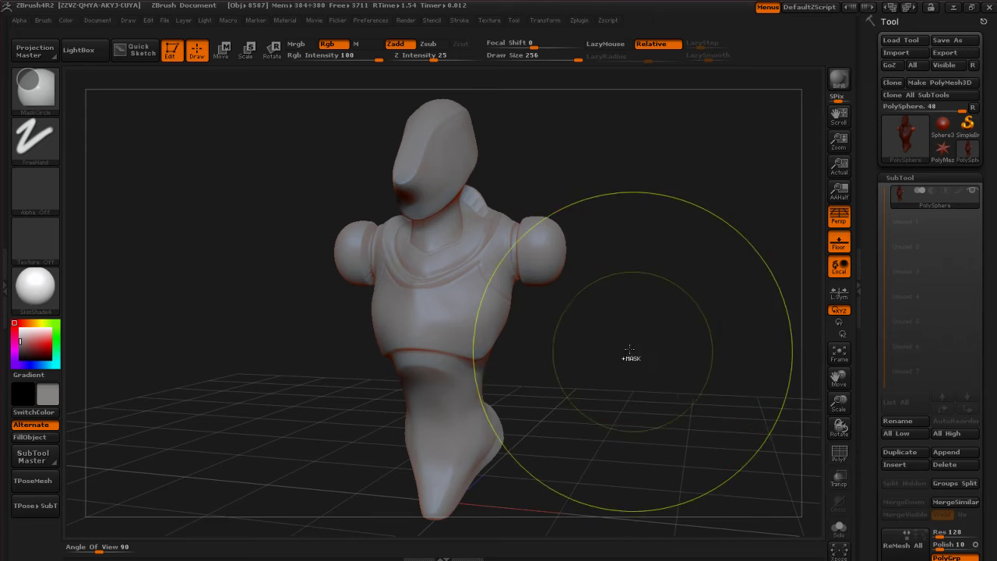
pyautogui.moveTo(632, 352); pyautogui.dragTo(641, 360)
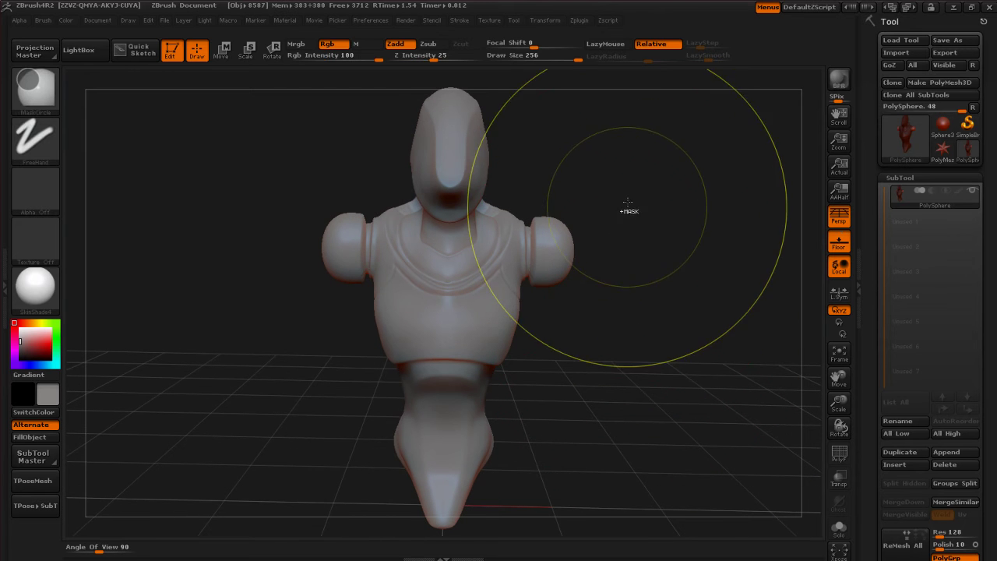
pyautogui.moveTo(628, 196)
pyautogui.keyDown('ctrl'); pyautogui.mouseDown()
pyautogui.moveTo(672, 254)
pyautogui.moveTo(699, 336)
pyautogui.mouseUp(); pyautogui.keyUp('ctrl')
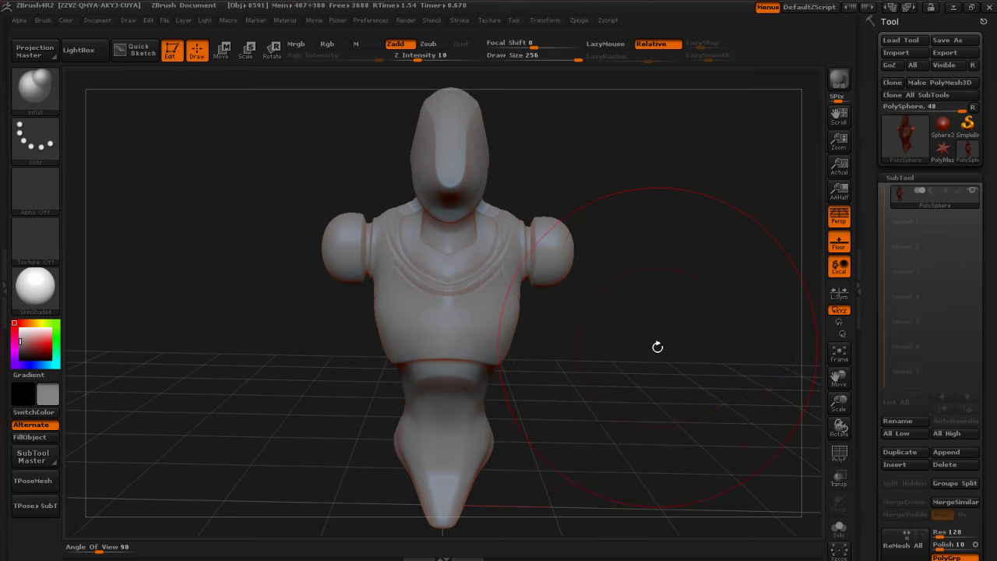
# Mask a diagonal strip on the side of the chest plate at a draw size of 21 and invert the mask.
pyautogui.moveTo(658, 348)
pyautogui.mouseDown()
pyautogui.moveTo(646, 336)
pyautogui.moveTo(648, 352)
pyautogui.mouseUp()
pyautogui.press('s')
pyautogui.moveTo(613, 299)
pyautogui.mouseDown()
pyautogui.moveTo(585, 296)
pyautogui.moveTo(668, 358)
pyautogui.moveTo(532, 351)
pyautogui.mouseUp()
pyautogui.write('s95s')
pyautogui.moveTo(439, 354); pyautogui.dragTo(423, 357)
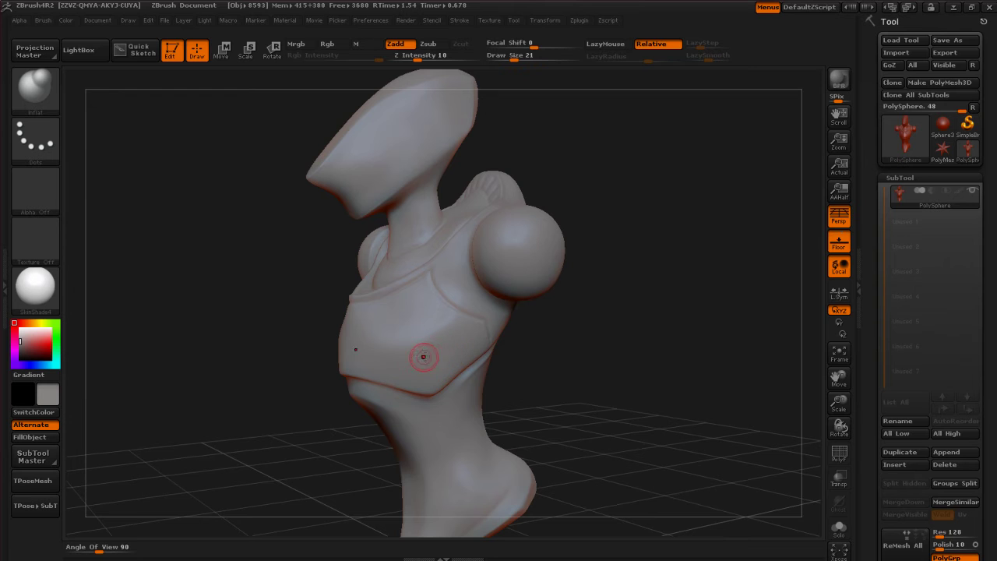
pyautogui.press('ctrl')
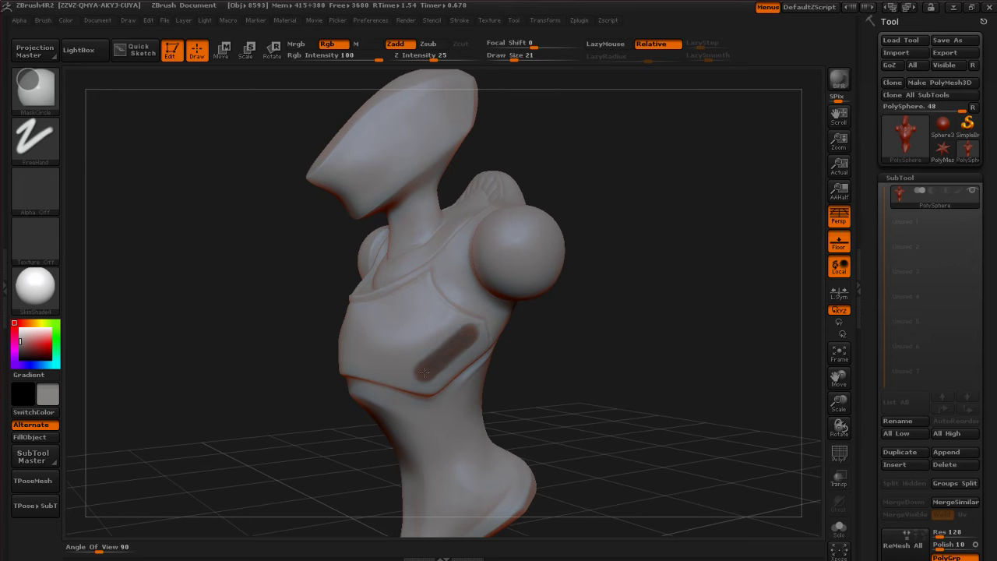
pyautogui.keyDown('ctrl'); pyautogui.moveTo(466, 335); pyautogui.dragTo(428, 370); pyautogui.keyUp('ctrl')
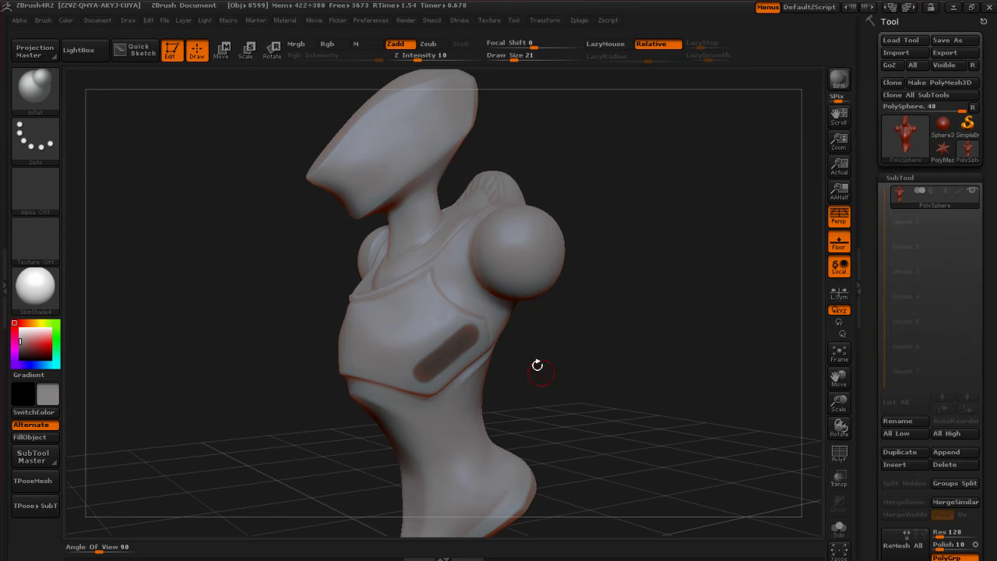
pyautogui.keyDown('ctrl'); pyautogui.click(522, 379); pyautogui.keyUp('ctrl')
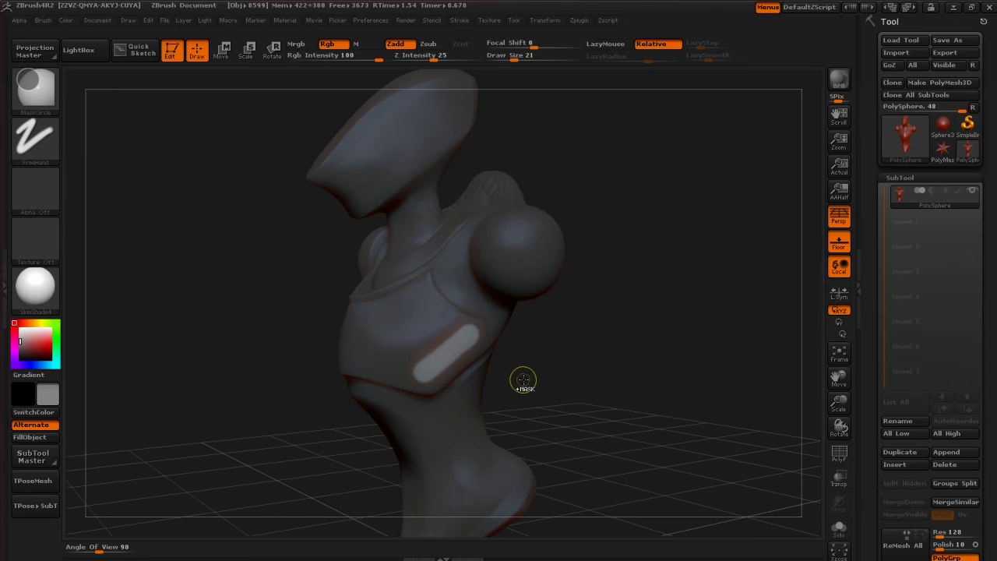
# Inflate the exposed strip on the chest plate at a draw size of 183 and clear the mask.
pyautogui.press('s')
pyautogui.moveTo(530, 365)
pyautogui.mouseDown()
pyautogui.moveTo(567, 378)
pyautogui.moveTo(572, 395)
pyautogui.moveTo(538, 376)
pyautogui.moveTo(557, 379)
pyautogui.mouseUp()
pyautogui.press('s')
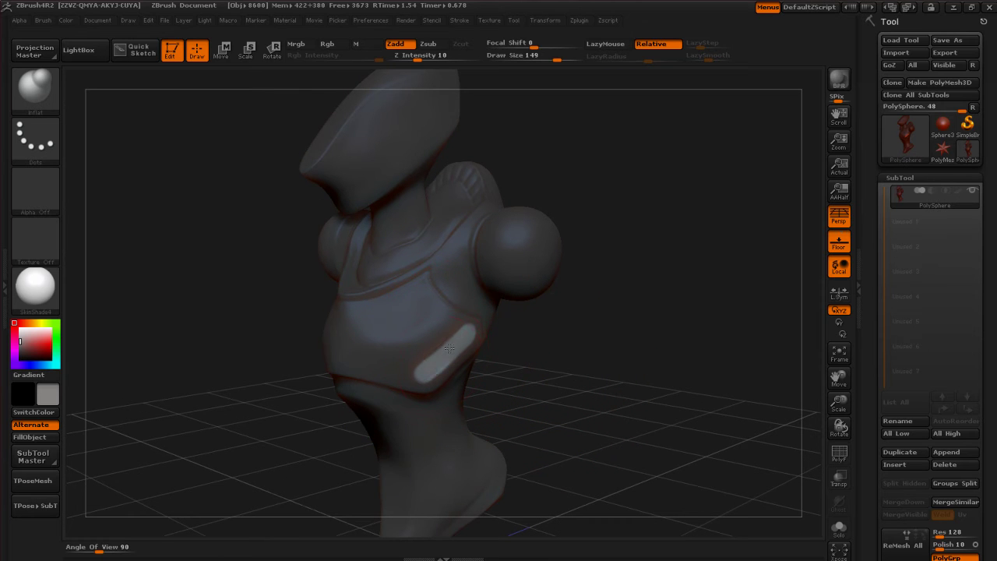
pyautogui.moveTo(548, 333); pyautogui.dragTo(556, 363)
pyautogui.press('s')
pyautogui.moveTo(456, 357); pyautogui.dragTo(467, 357)
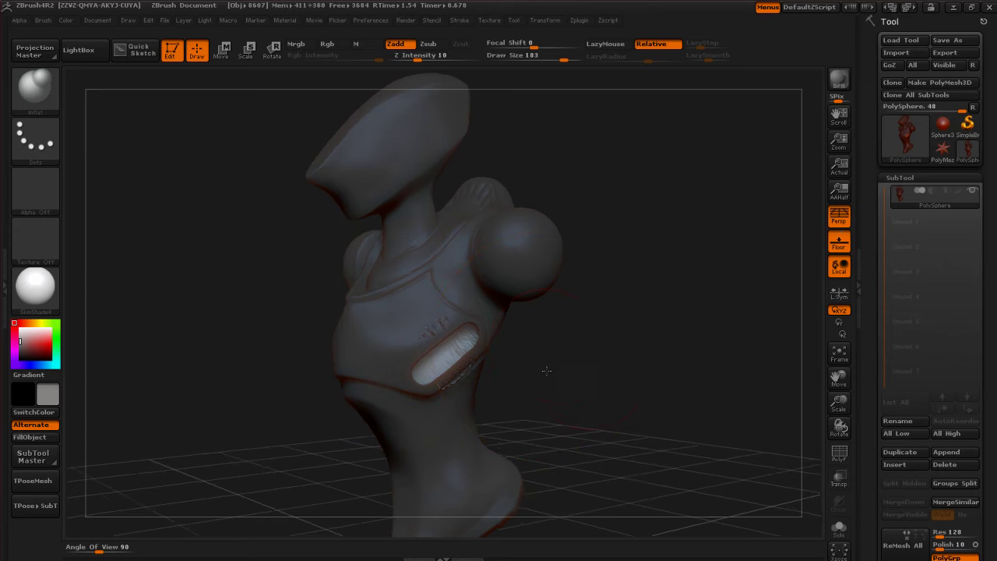
pyautogui.moveTo(541, 363); pyautogui.dragTo(492, 347)
pyautogui.moveTo(621, 371)
pyautogui.mouseDown()
pyautogui.moveTo(605, 363)
pyautogui.moveTo(585, 379)
pyautogui.moveTo(531, 382)
pyautogui.moveTo(574, 381)
pyautogui.moveTo(551, 379)
pyautogui.moveTo(619, 422)
pyautogui.mouseUp()
pyautogui.moveTo(588, 336)
pyautogui.keyDown('ctrl'); pyautogui.mouseDown()
pyautogui.moveTo(642, 431)
pyautogui.moveTo(585, 401)
pyautogui.moveTo(577, 370)
pyautogui.moveTo(620, 374)
pyautogui.moveTo(569, 374)
pyautogui.moveTo(670, 367)
pyautogui.moveTo(682, 384)
pyautogui.moveTo(693, 381)
pyautogui.mouseUp(); pyautogui.keyUp('ctrl')
# Set the draw size to 135 and change the masking brush's stroke to Circle.
pyautogui.press('s')
pyautogui.moveTo(541, 305); pyautogui.dragTo(530, 306)
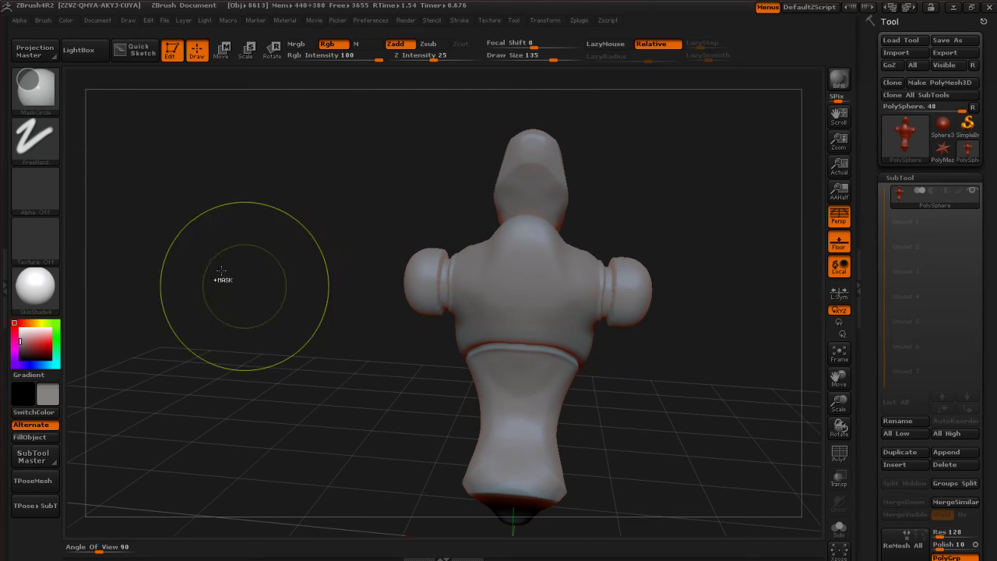
pyautogui.click(39, 140)
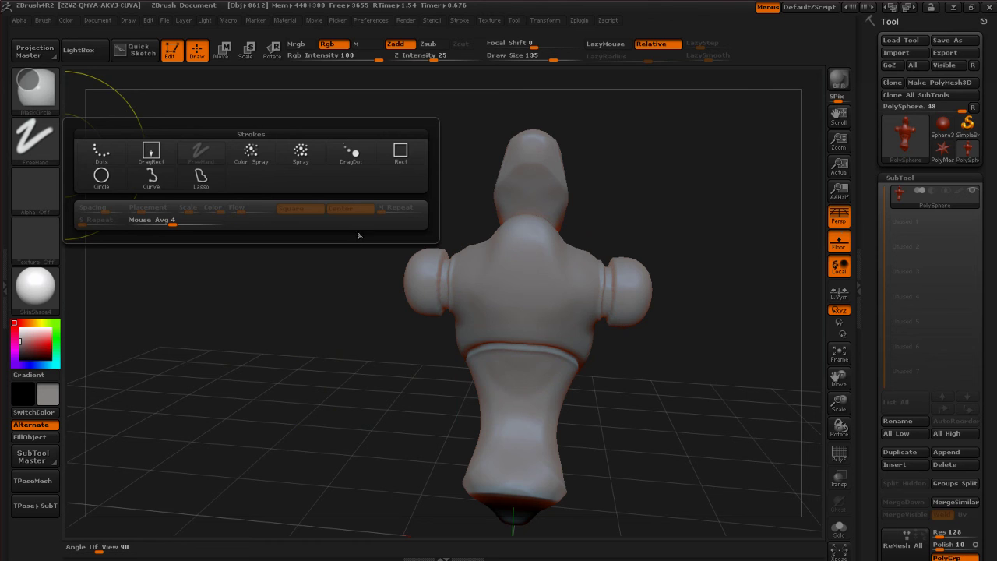
pyautogui.click(102, 177)
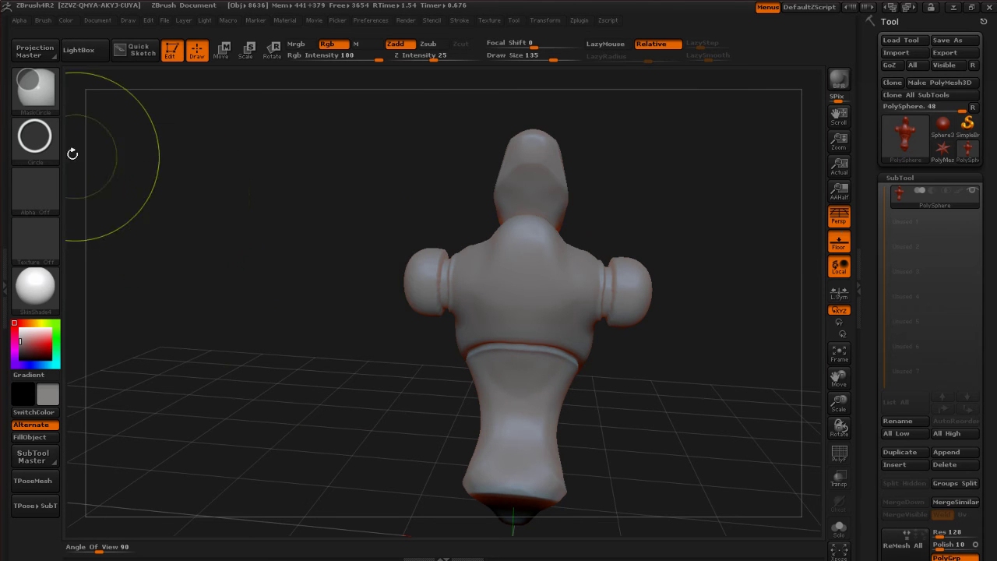
# Mask a circle in the middle of the figure's upper back and invert the mask so only the circle is exposed.
pyautogui.click(43, 152)
pyautogui.keyDown('ctrl'); pyautogui.moveTo(523, 299); pyautogui.dragTo(532, 338); pyautogui.keyUp('ctrl')
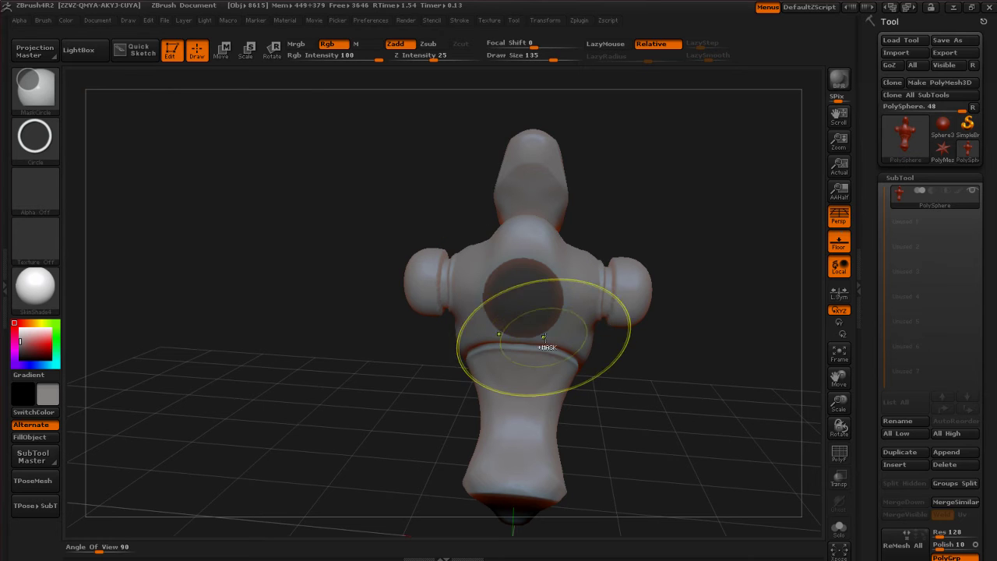
pyautogui.moveTo(636, 382); pyautogui.dragTo(628, 394)
pyautogui.keyDown('ctrl'); pyautogui.click(630, 398); pyautogui.keyUp('ctrl')
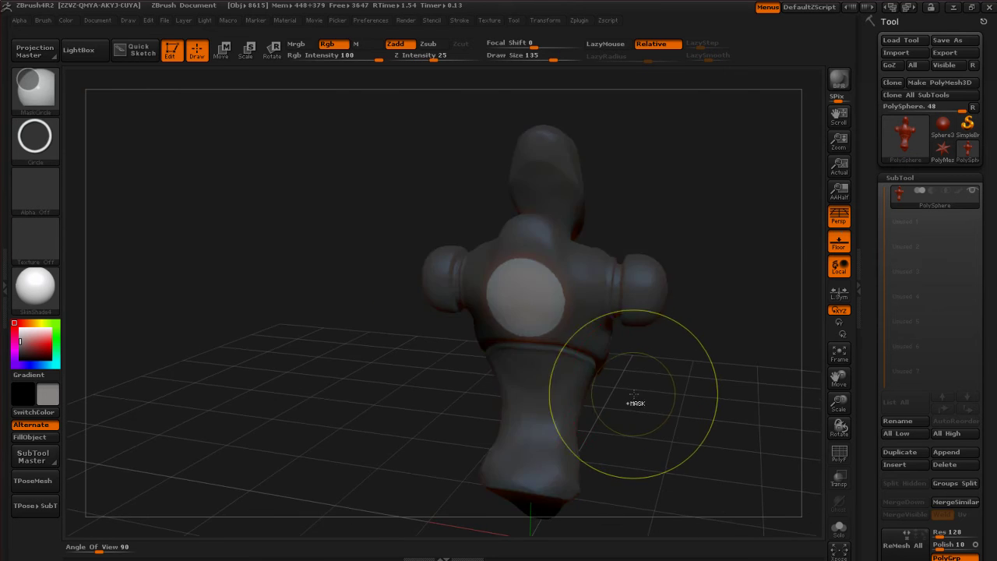
# Sink the exposed circle into the back with the Inflat brush at a draw size of 189 and smooth its surface.
pyautogui.moveTo(683, 376); pyautogui.dragTo(616, 351)
pyautogui.press('s')
pyautogui.moveTo(541, 304); pyautogui.dragTo(554, 319)
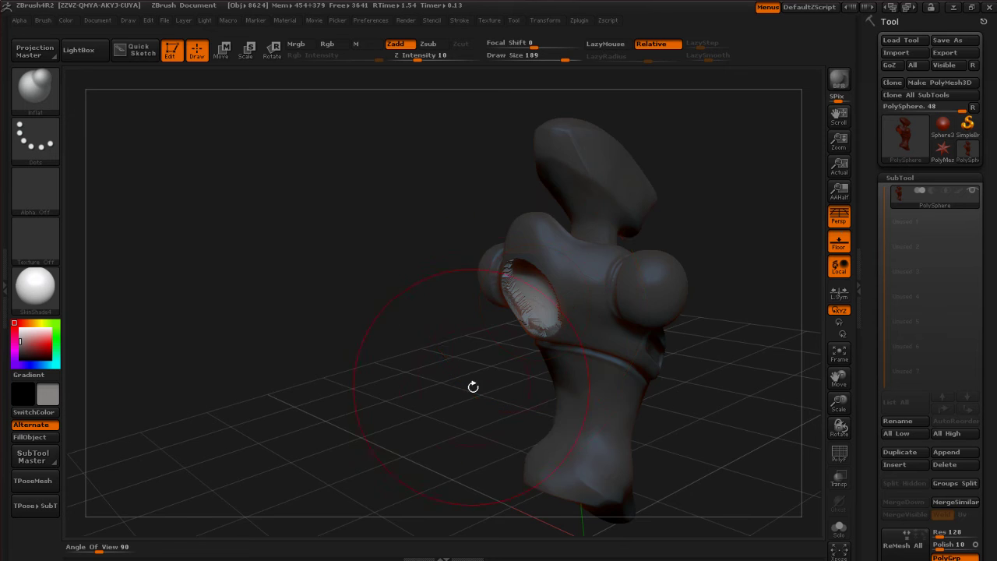
pyautogui.keyDown('shift'); pyautogui.moveTo(473, 387); pyautogui.dragTo(542, 311); pyautogui.keyUp('shift')
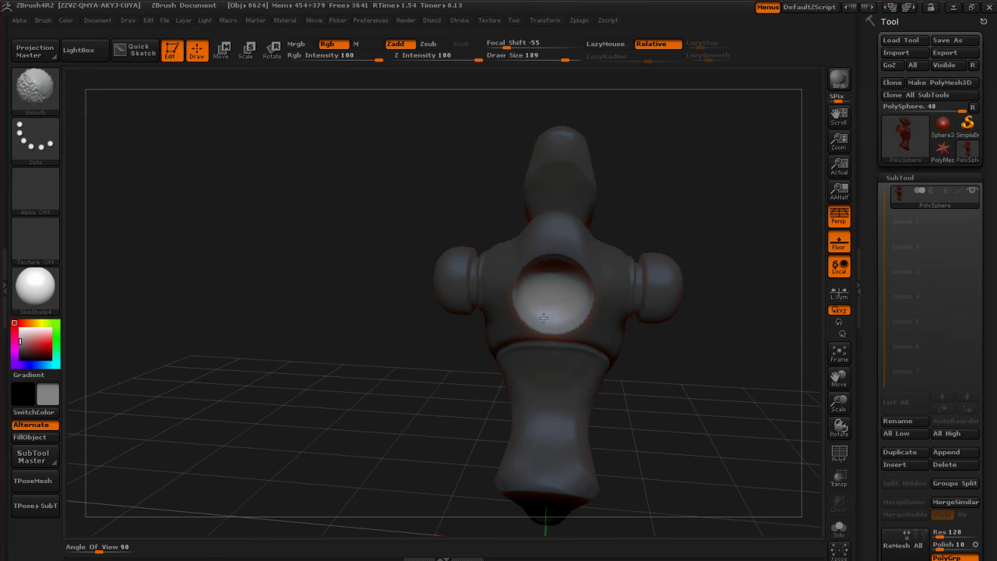
# Try to swell the exposed circle outward over its masked rim, and smooth its centre.
pyautogui.moveTo(681, 381)
pyautogui.mouseDown()
pyautogui.moveTo(674, 365)
pyautogui.moveTo(706, 385)
pyautogui.moveTo(712, 377)
pyautogui.mouseUp()
pyautogui.keyDown('shift'); pyautogui.moveTo(575, 303); pyautogui.dragTo(568, 318); pyautogui.keyUp('shift')
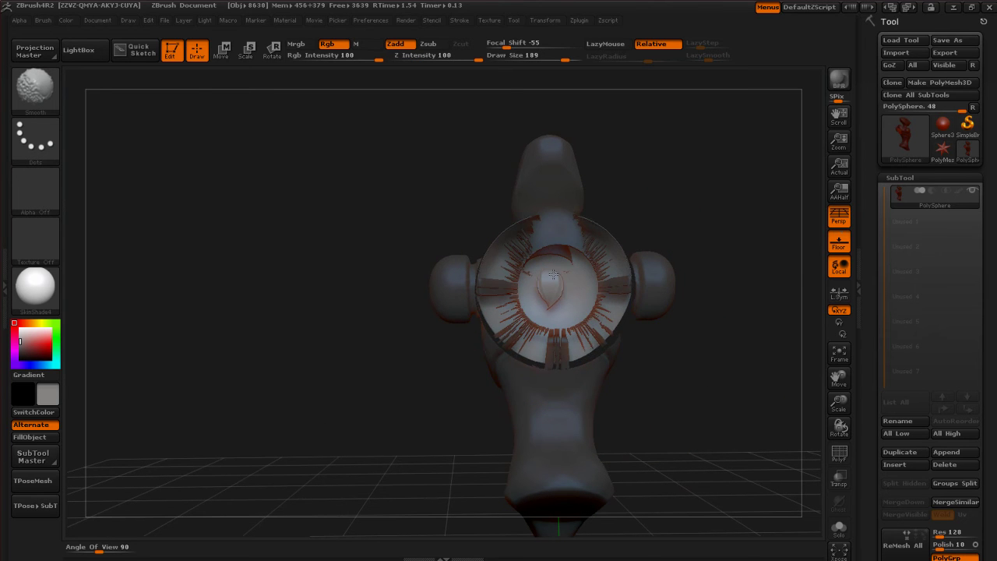
pyautogui.keyDown('shift'); pyautogui.moveTo(557, 284); pyautogui.dragTo(559, 288); pyautogui.keyUp('shift')
pyautogui.moveTo(679, 391)
pyautogui.mouseDown()
pyautogui.moveTo(652, 387)
pyautogui.moveTo(706, 383)
pyautogui.moveTo(731, 405)
pyautogui.moveTo(720, 420)
pyautogui.mouseUp()
pyautogui.moveTo(750, 432)
pyautogui.mouseDown()
pyautogui.moveTo(712, 429)
pyautogui.moveTo(656, 394)
pyautogui.moveTo(742, 403)
pyautogui.moveTo(720, 401)
pyautogui.mouseUp()
pyautogui.press('ctrl')
pyautogui.press('ctrl')
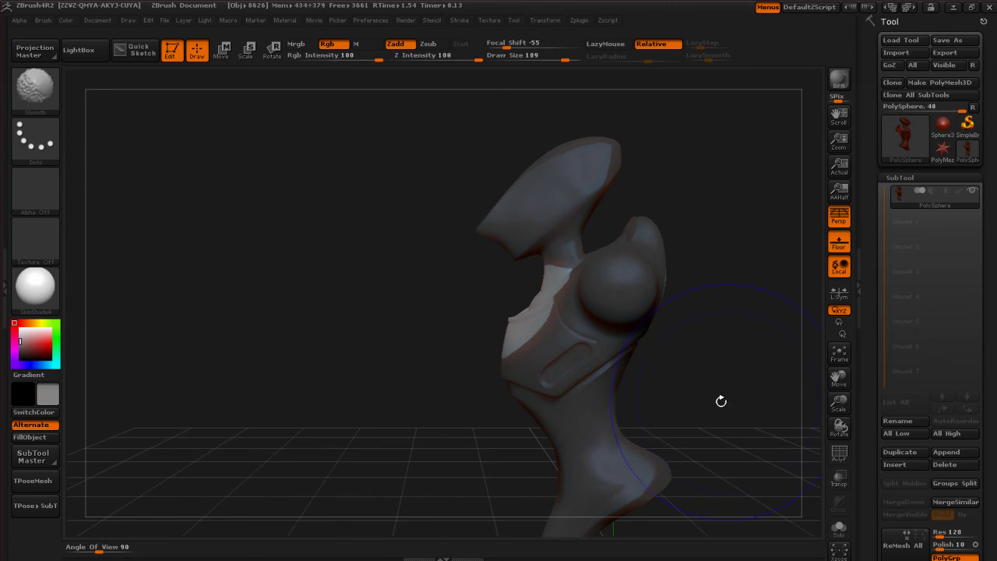
# Mask the exposed area on the front of the chest with a circular mask to protect it.
pyautogui.moveTo(726, 363)
pyautogui.keyDown('shift'); pyautogui.mouseDown()
pyautogui.moveTo(667, 361)
pyautogui.moveTo(680, 357)
pyautogui.moveTo(698, 383)
pyautogui.moveTo(726, 394)
pyautogui.mouseUp(); pyautogui.keyUp('shift')
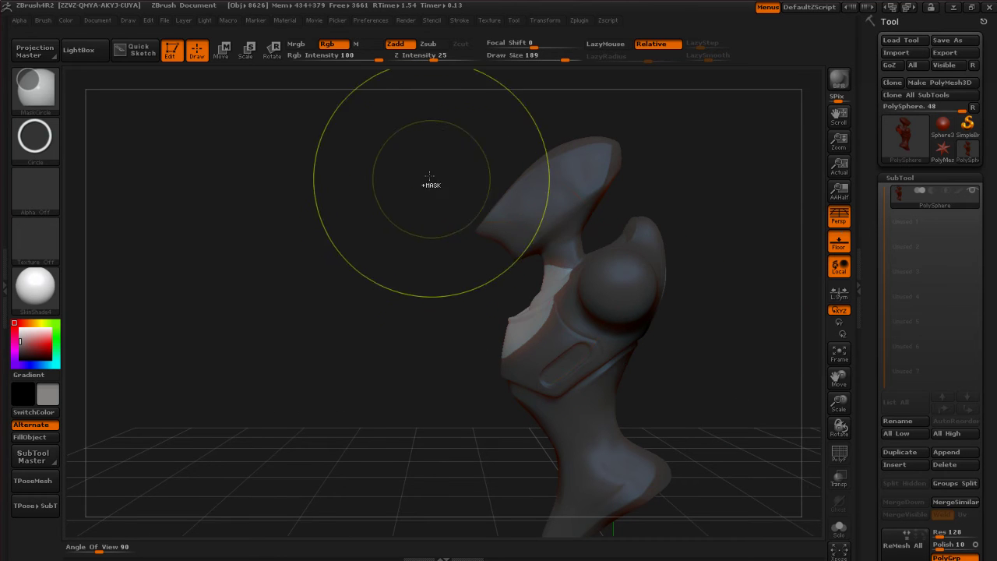
pyautogui.keyDown('ctrl'); pyautogui.moveTo(440, 212); pyautogui.dragTo(551, 387); pyautogui.keyUp('ctrl')
# Hollow the exposed circle on the back with the Inflat brush at a draw size of 218 and smooth the recess.
pyautogui.moveTo(730, 354)
pyautogui.mouseDown()
pyautogui.moveTo(729, 368)
pyautogui.moveTo(654, 370)
pyautogui.moveTo(708, 369)
pyautogui.mouseUp()
pyautogui.press('s')
pyautogui.moveTo(613, 340)
pyautogui.mouseDown()
pyautogui.moveTo(670, 368)
pyautogui.moveTo(670, 348)
pyautogui.mouseUp()
pyautogui.keyDown('shift'); pyautogui.moveTo(610, 318); pyautogui.dragTo(613, 316); pyautogui.keyUp('shift')
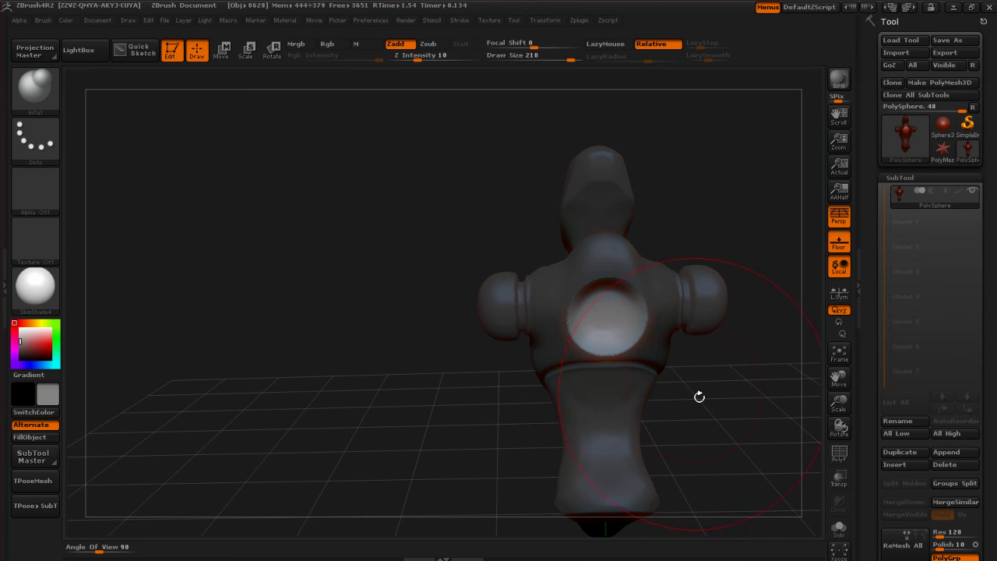
pyautogui.moveTo(700, 397); pyautogui.dragTo(612, 317)
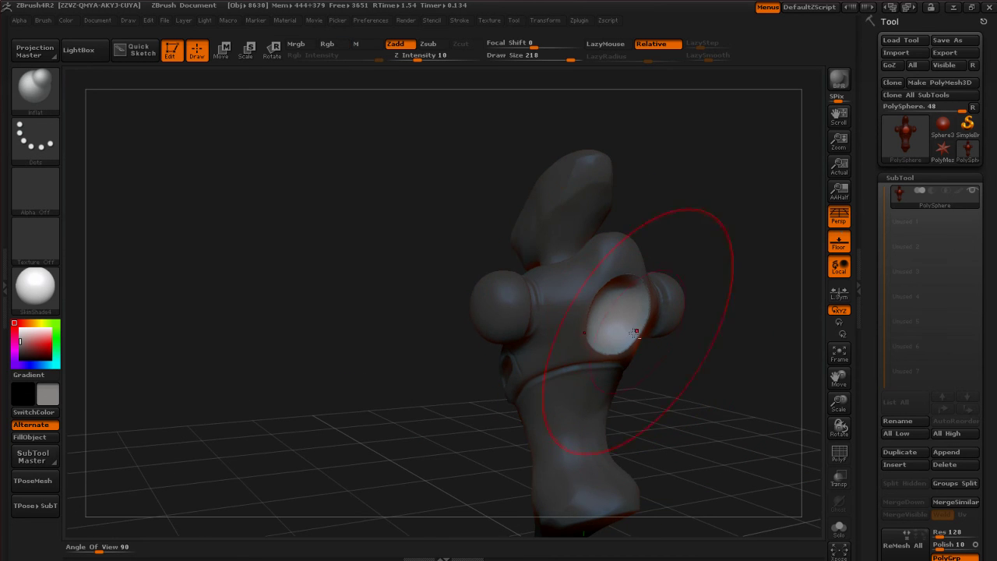
pyautogui.keyDown('shift'); pyautogui.moveTo(664, 347); pyautogui.dragTo(588, 320); pyautogui.keyUp('shift')
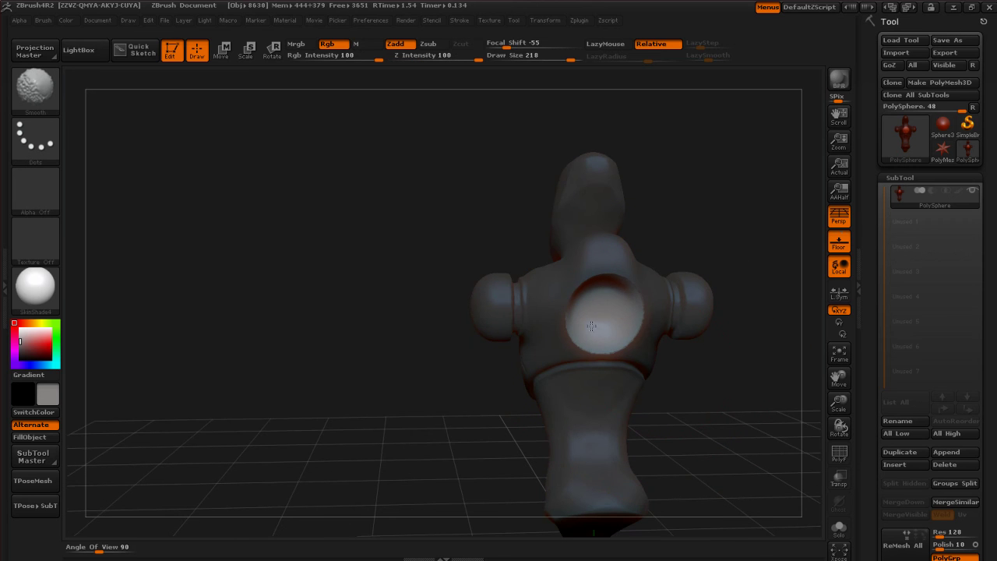
# Clear the mask from the figure and change the masking brush's stroke to Rect.
pyautogui.moveTo(684, 405); pyautogui.dragTo(634, 319)
pyautogui.keyDown('ctrl'); pyautogui.moveTo(645, 318); pyautogui.dragTo(677, 408); pyautogui.keyUp('ctrl')
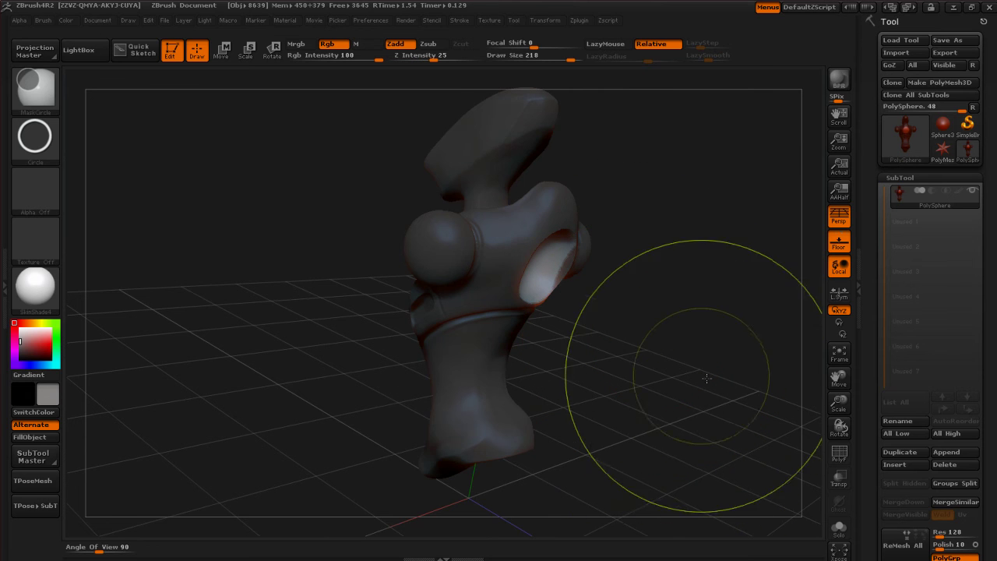
pyautogui.keyDown('ctrl'); pyautogui.moveTo(647, 363); pyautogui.dragTo(726, 437); pyautogui.keyUp('ctrl')
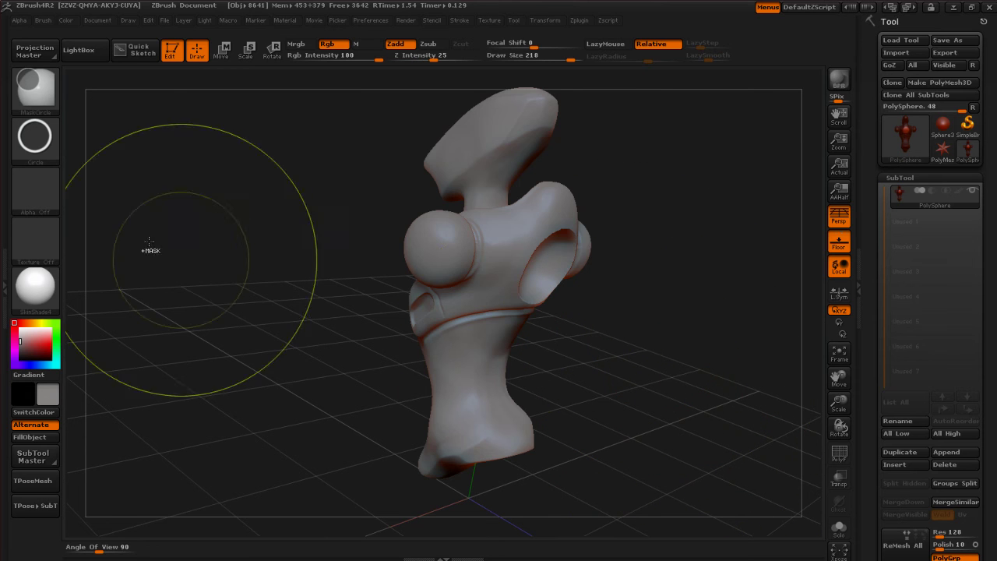
pyautogui.click(57, 144)
pyautogui.click(399, 154)
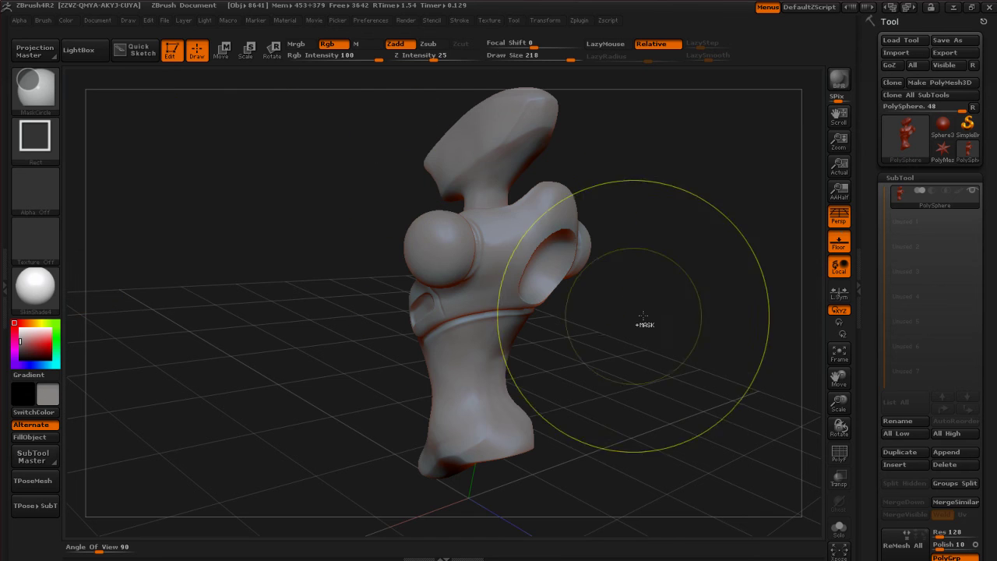